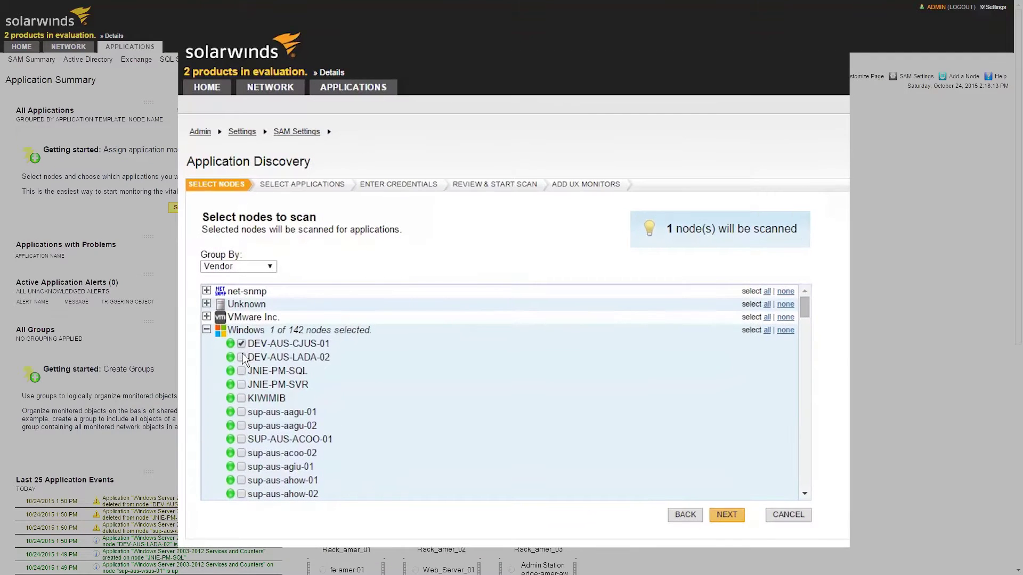
# Preview the discovery wizard and return to the SAM Application Summary page
pyautogui.click(241, 357)
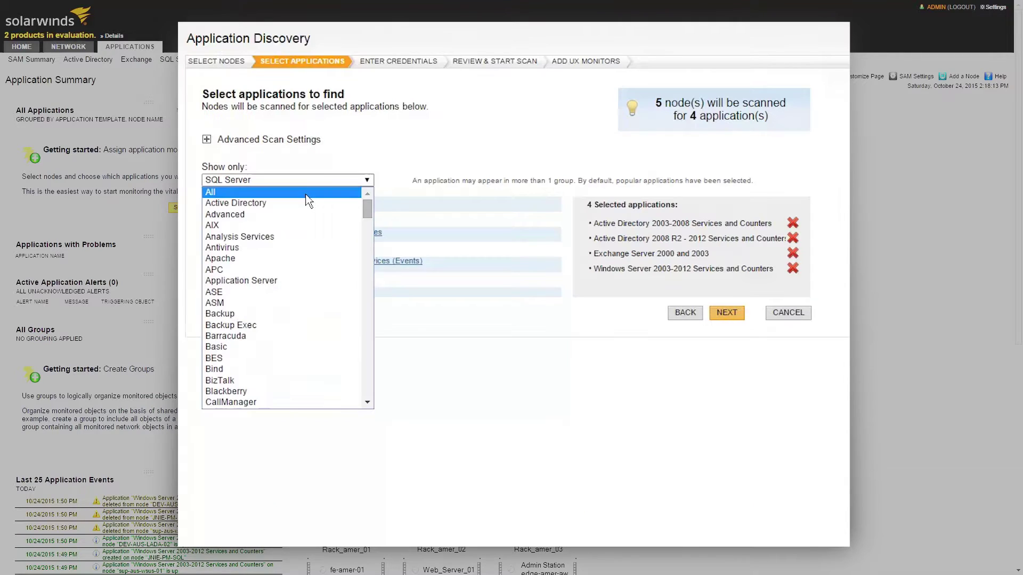
pyautogui.click(307, 196)
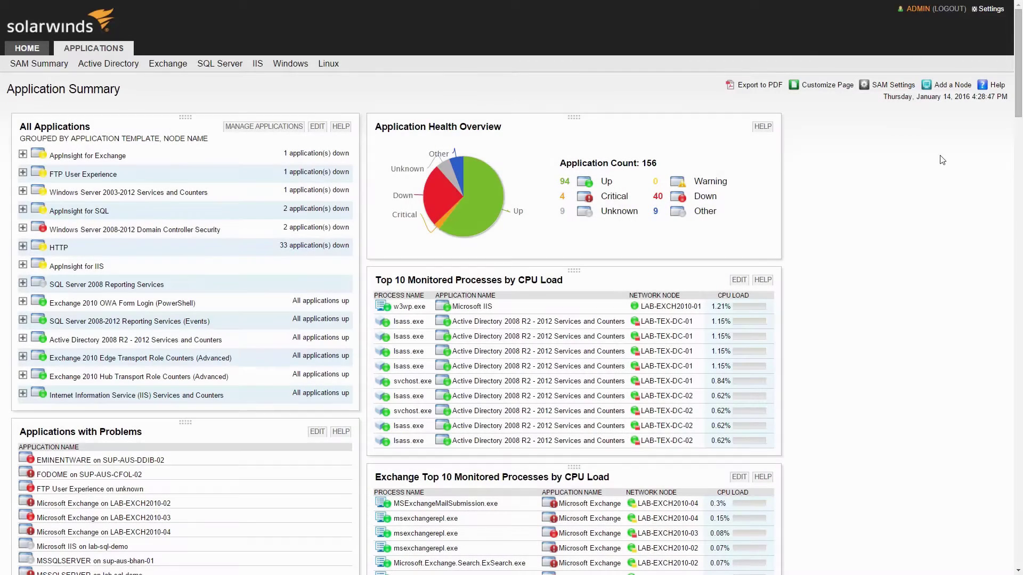
# From SAM settings, launch Scan Nodes for Applications to reach the node selection step
pyautogui.click(886, 86)
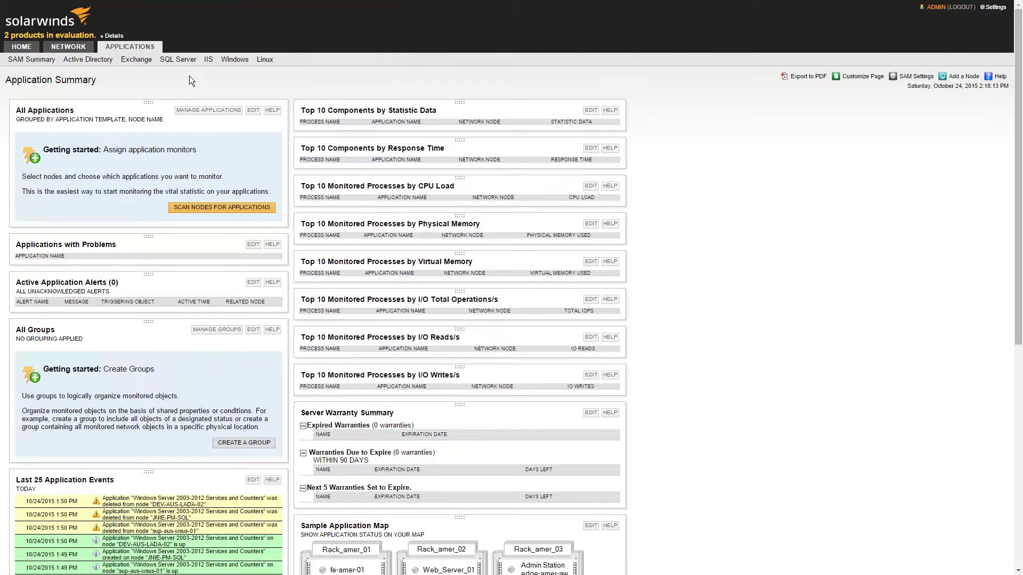
pyautogui.click(233, 210)
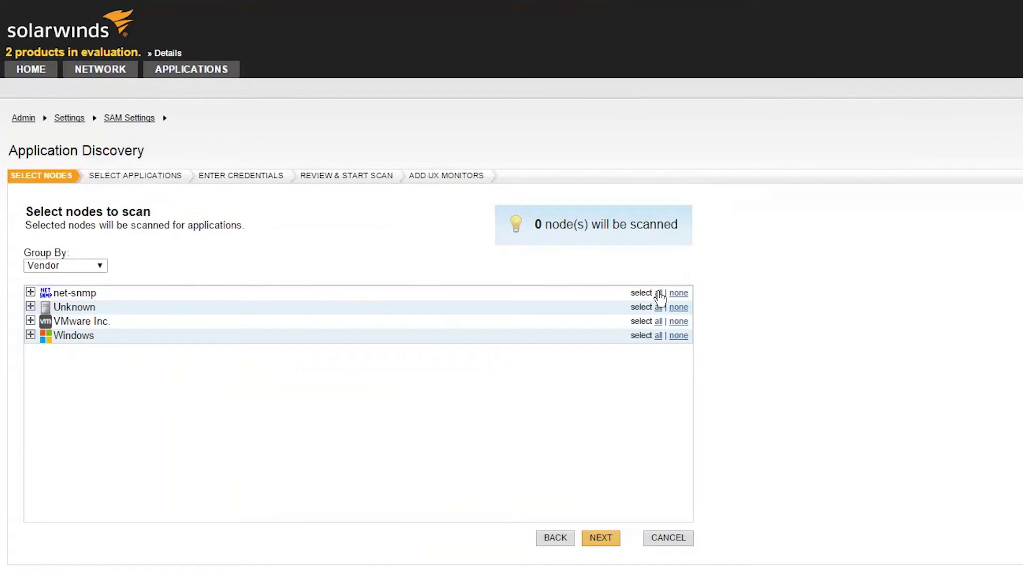
# Tick the Windows nodes DEV-AUS-LADA-02, JNIE-PM-SQL, sup-aus-wsus-01 and sup-aus-wmuh-03 for scanning
pyautogui.click(658, 336)
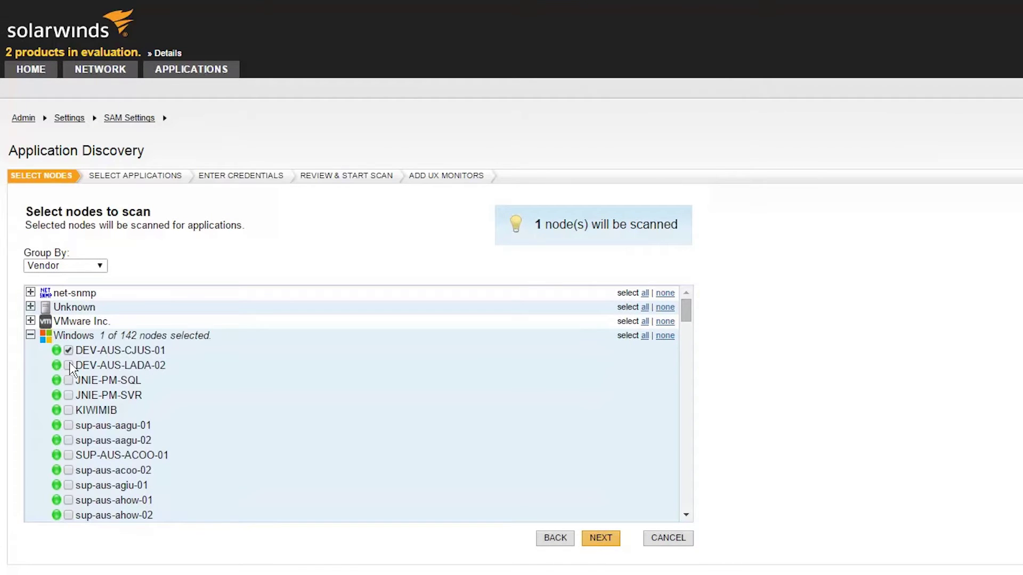
pyautogui.click(68, 364)
pyautogui.click(69, 381)
pyautogui.scroll(-5, 88, 415)
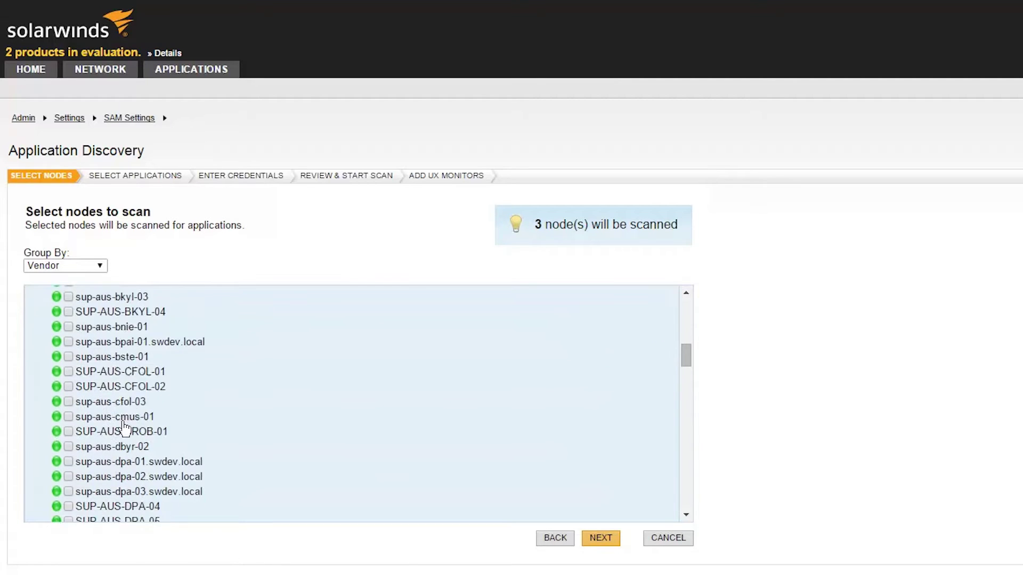
pyautogui.scroll(-5, 97, 431)
pyautogui.scroll(-5, 99, 480)
pyautogui.scroll(-5, 98, 479)
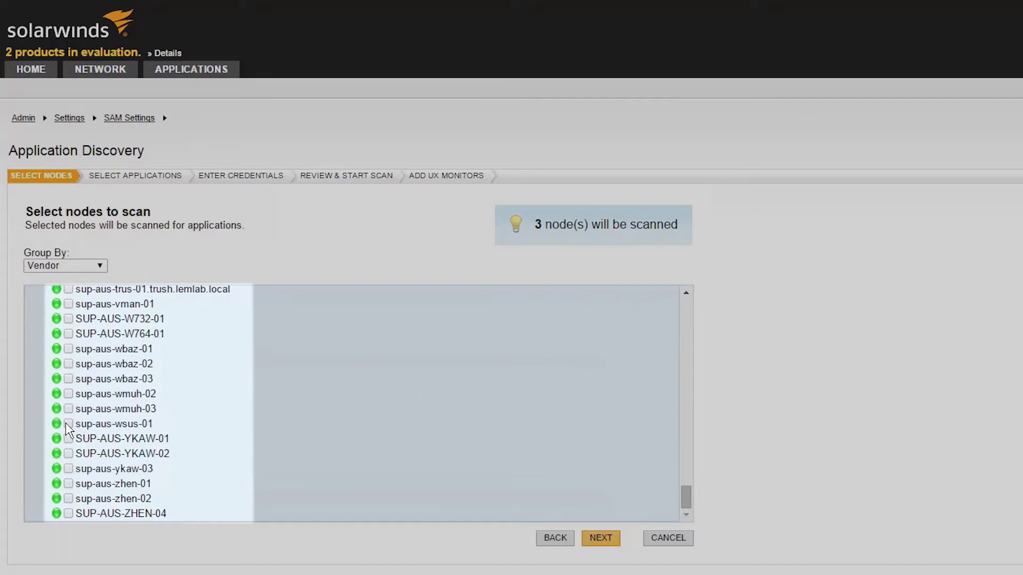
pyautogui.click(68, 423)
pyautogui.click(68, 408)
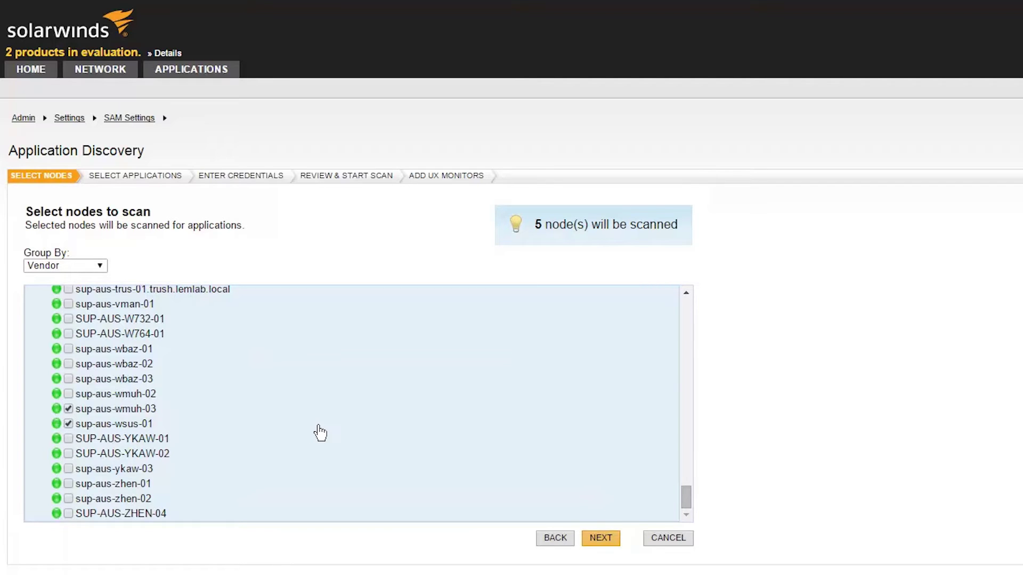
# Advance to application selection, remove Apache, and show templates from all categories
pyautogui.click(604, 542)
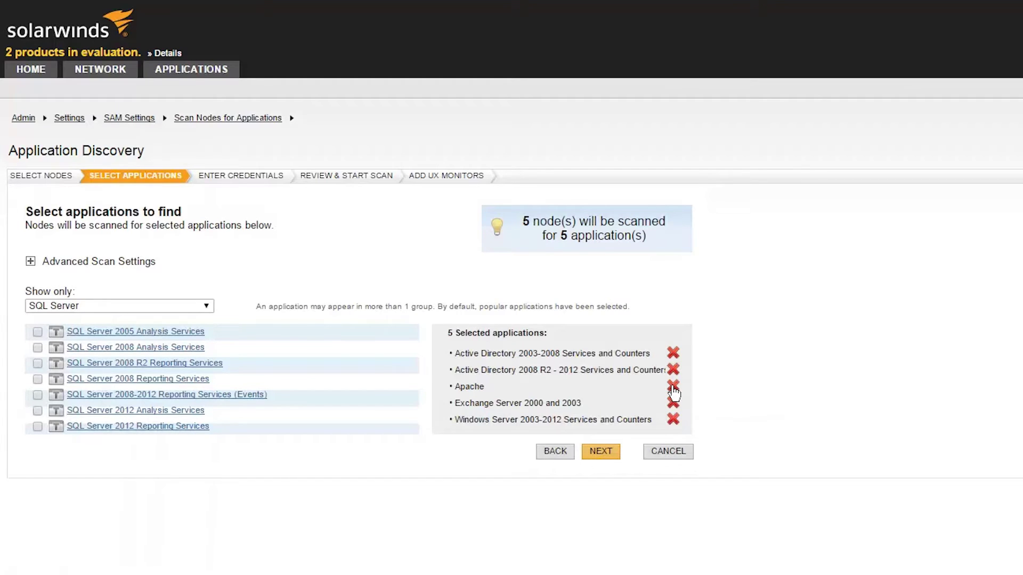
pyautogui.click(672, 386)
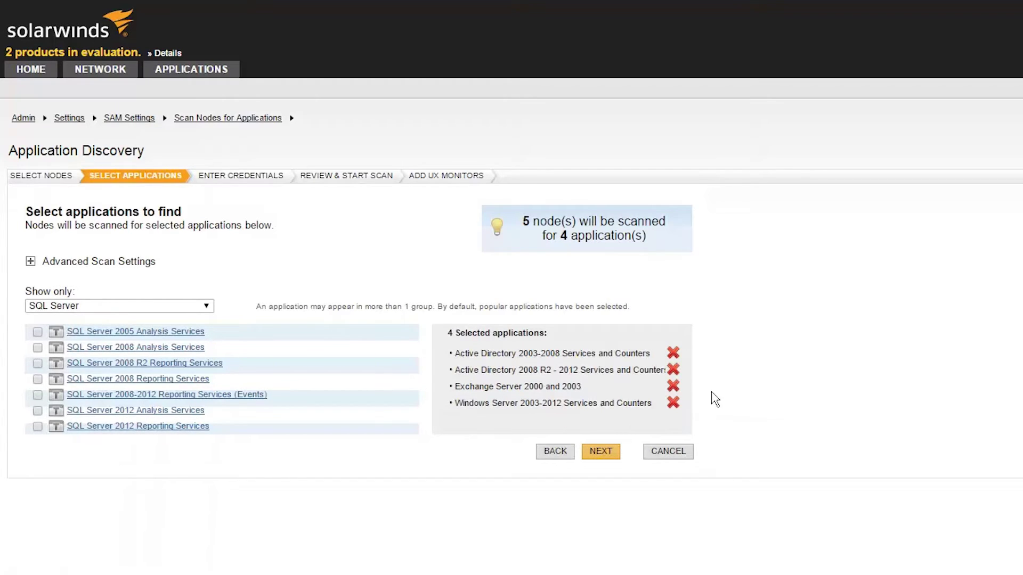
pyautogui.click(114, 306)
pyautogui.moveTo(207, 489); pyautogui.dragTo(212, 346)
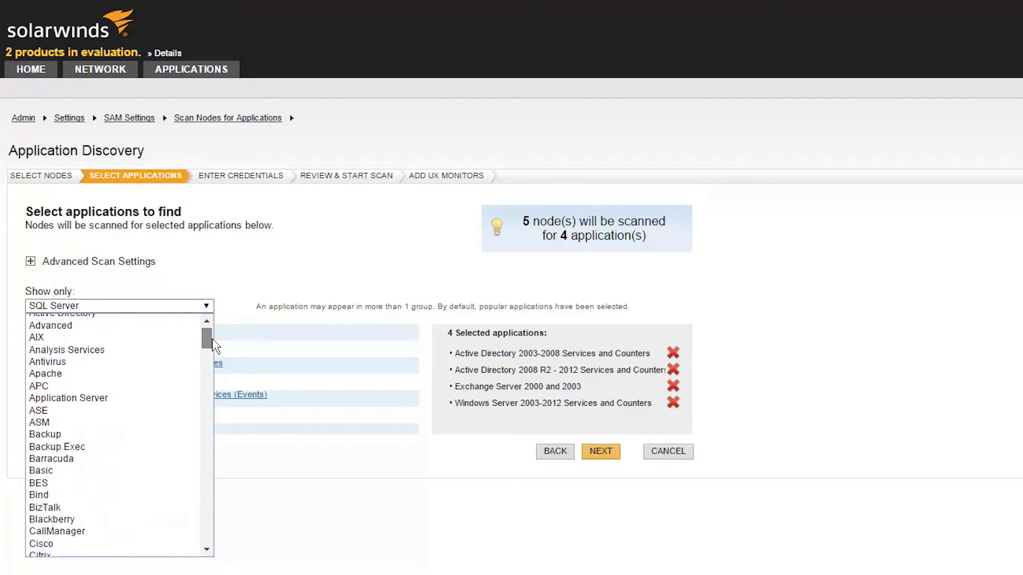
pyautogui.moveTo(212, 339); pyautogui.dragTo(212, 332)
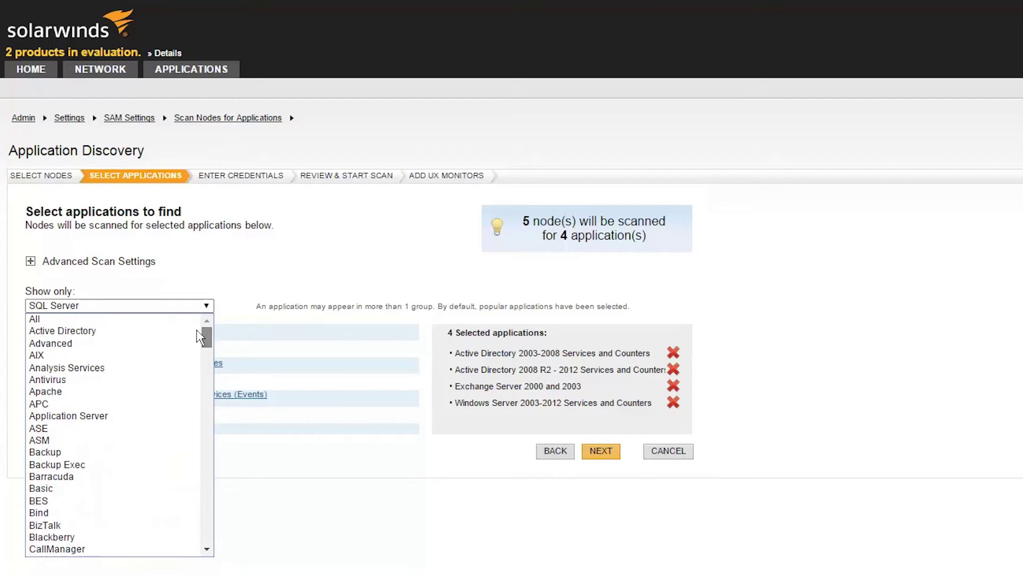
pyautogui.click(139, 322)
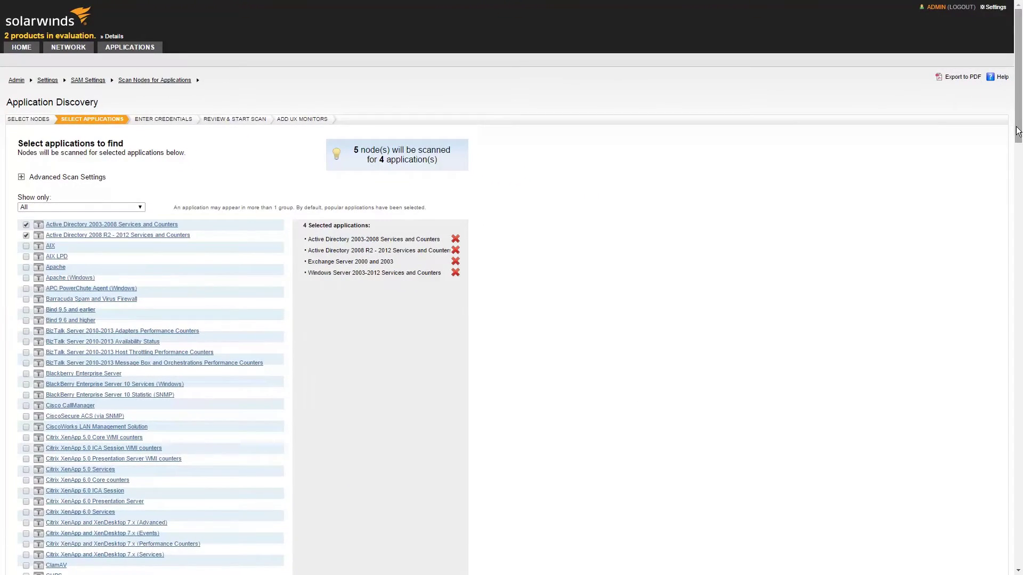
pyautogui.moveTo(1019, 128); pyautogui.dragTo(1016, 221)
pyautogui.scroll(-10, 986, 480)
pyautogui.scroll(-10, 986, 554)
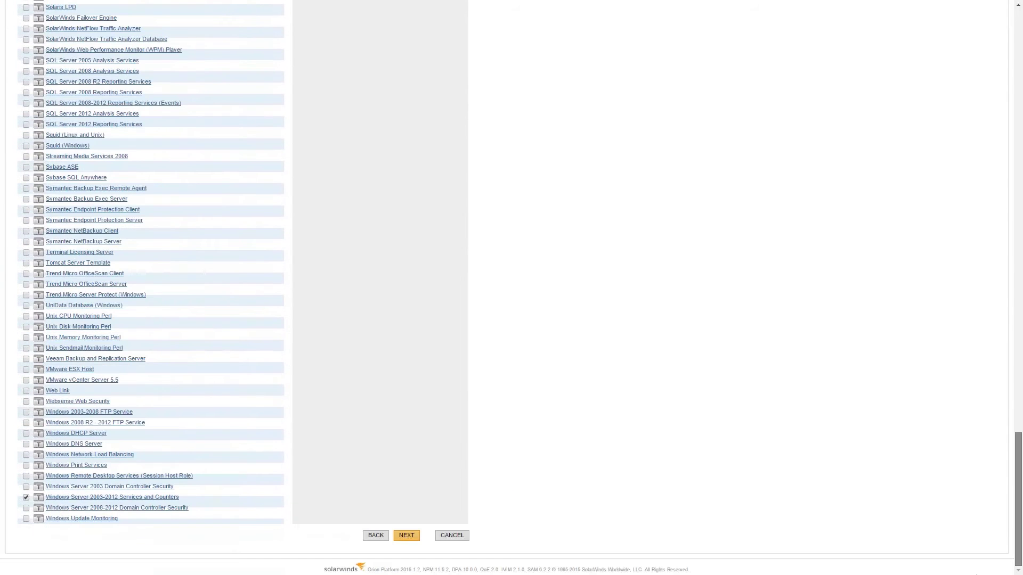
# Add Windows Update Monitoring to the applications to find, making five selected
pyautogui.click(52, 519)
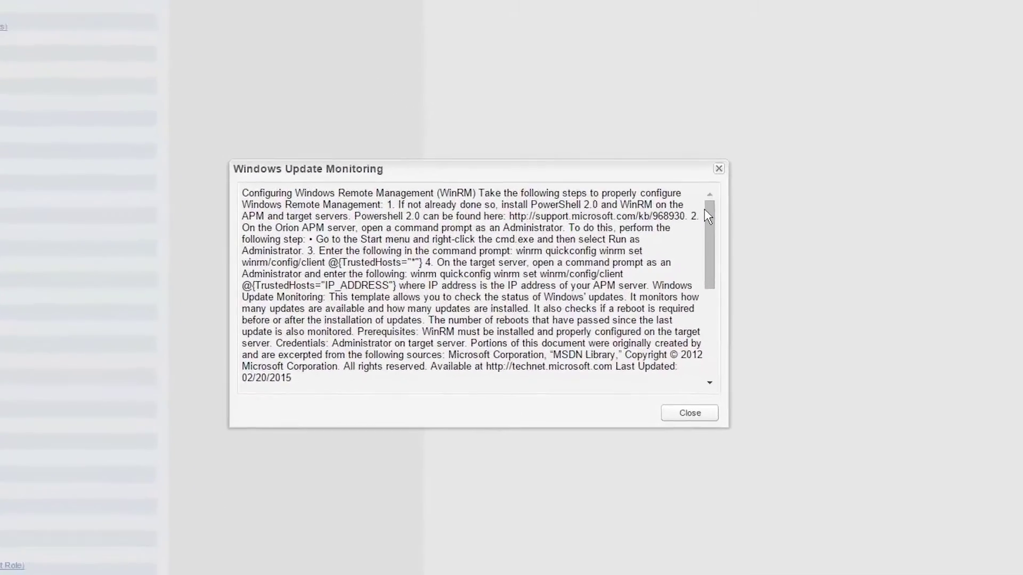
pyautogui.moveTo(709, 212); pyautogui.dragTo(696, 326)
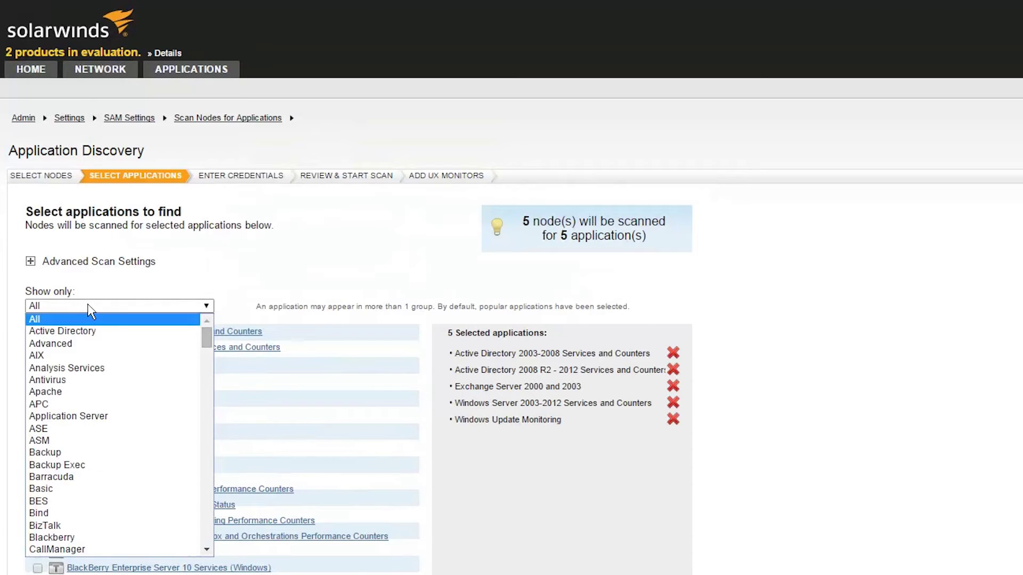
# Filter to Windows templates and add Windows DHCP Server to the scan
pyautogui.press('w')
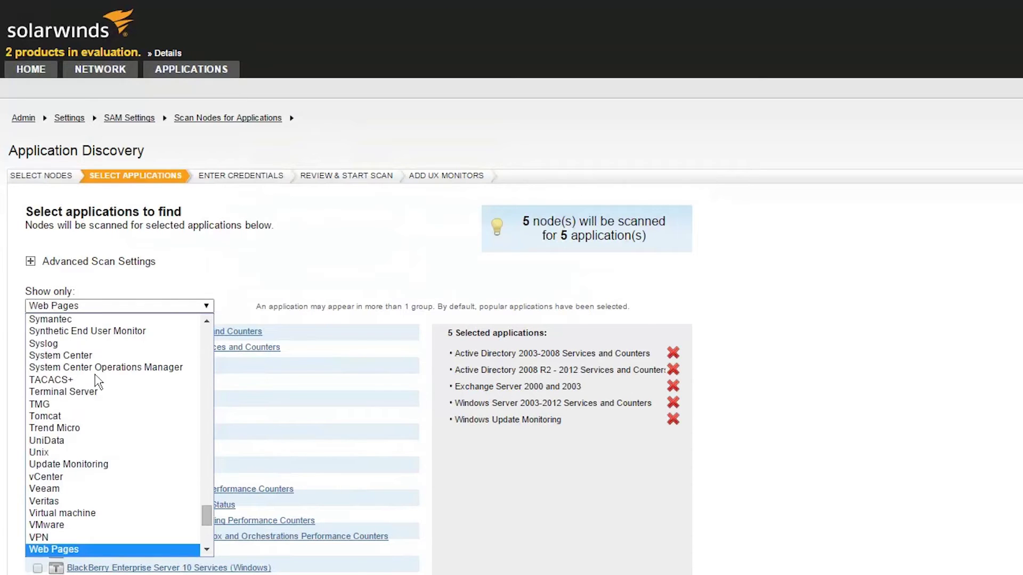
pyautogui.scroll(-3, 177, 528)
pyautogui.click(176, 540)
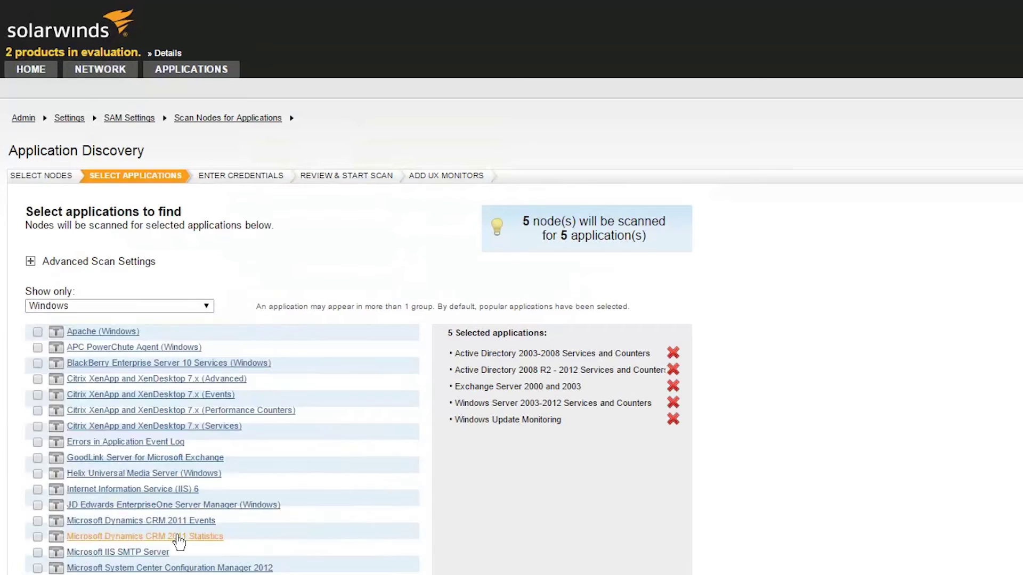
pyautogui.scroll(-2, 177, 536)
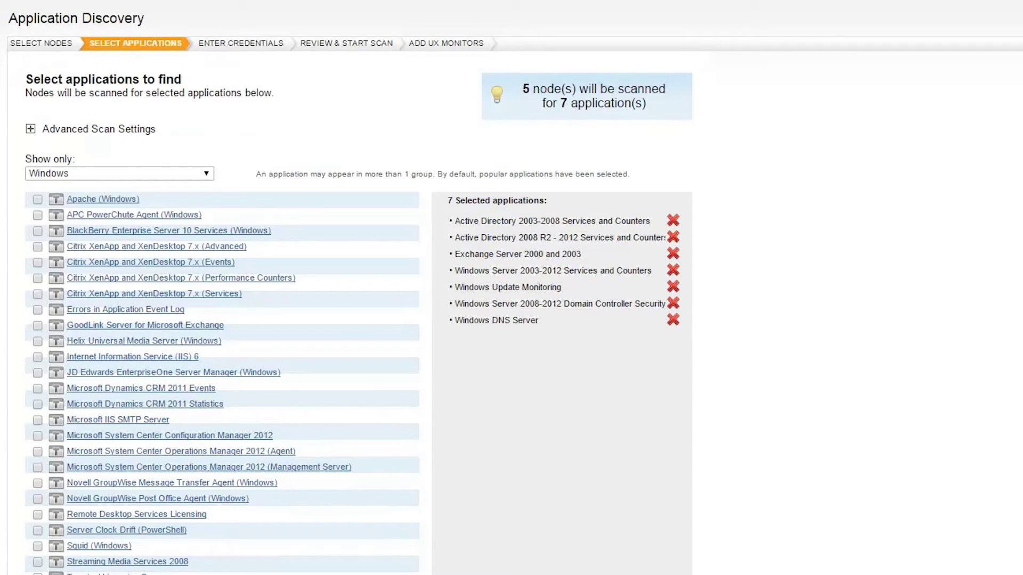
pyautogui.click(184, 174)
pyautogui.moveTo(204, 402); pyautogui.dragTo(199, 369)
# Filter to SQL Server and add the SQL Server 2008 and 2012 templates, reaching 14 applications
pyautogui.click(122, 358)
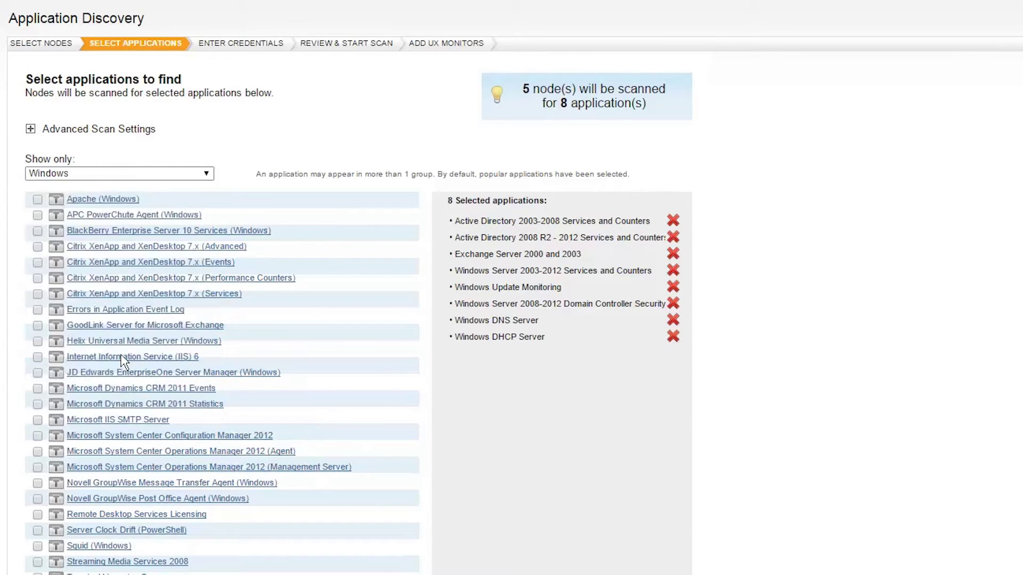
pyautogui.click(38, 348)
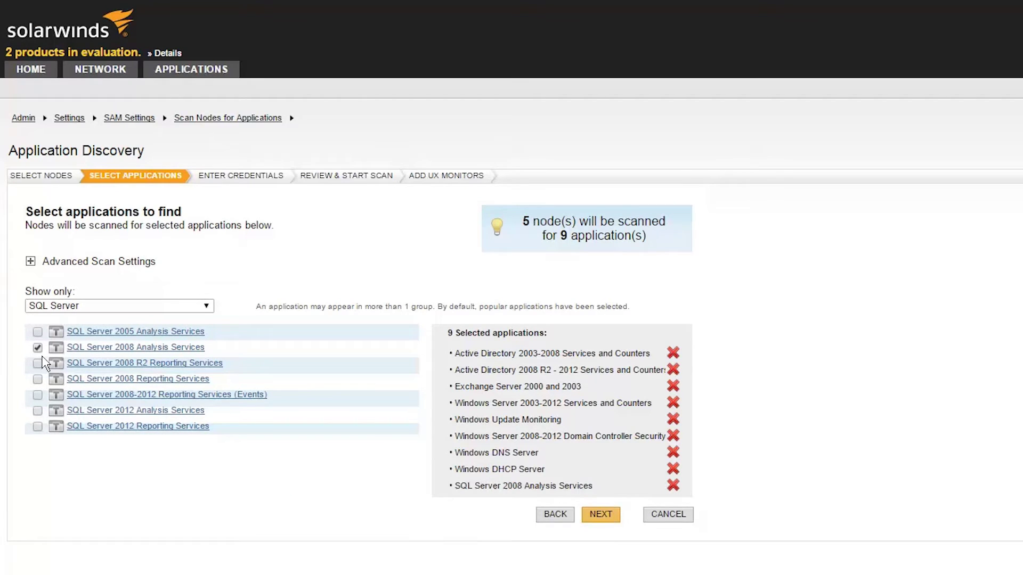
pyautogui.click(38, 364)
pyautogui.click(37, 395)
pyautogui.click(38, 426)
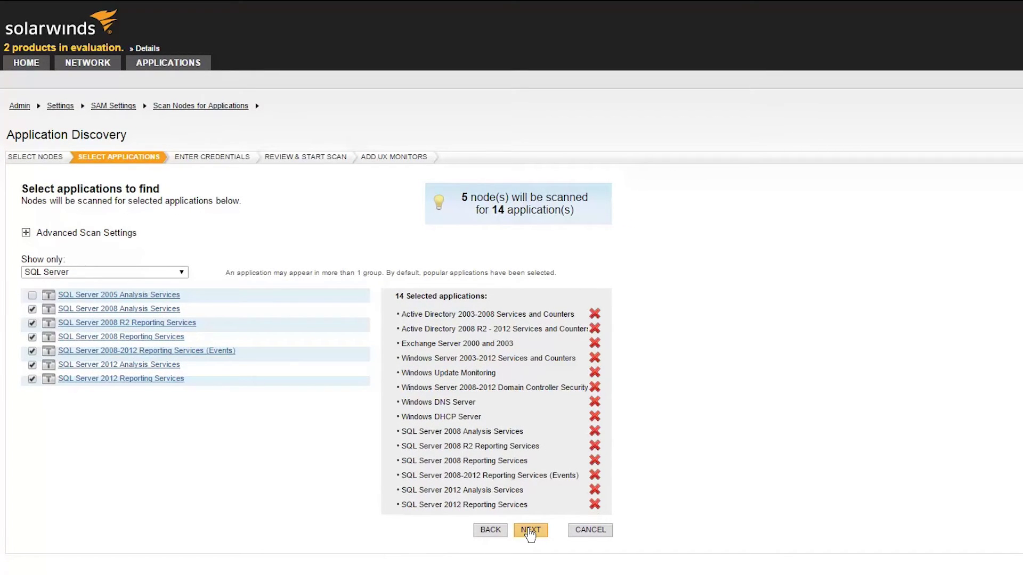
# Proceed to the credentials step and begin adding a new credential
pyautogui.click(528, 530)
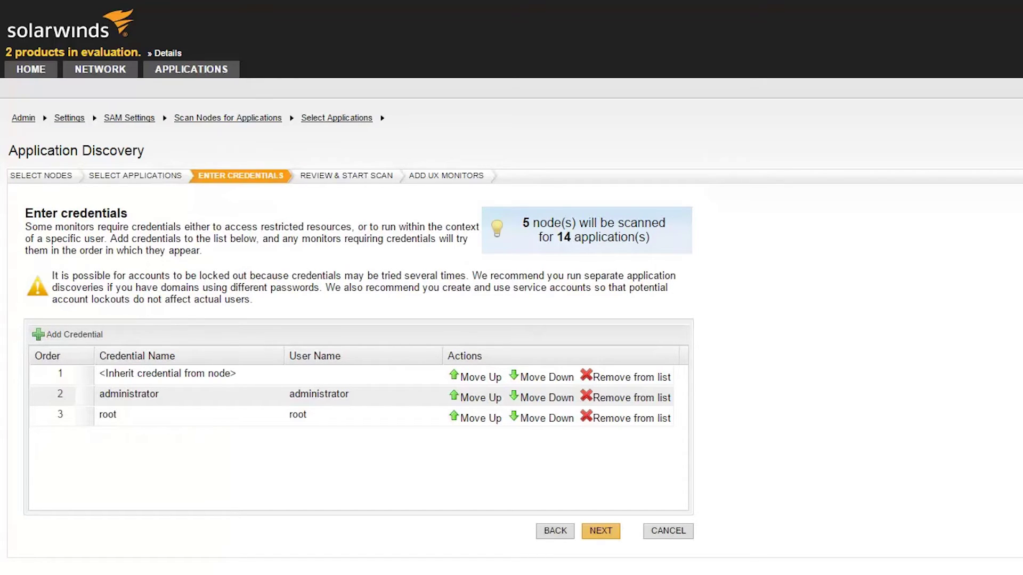
pyautogui.click(86, 337)
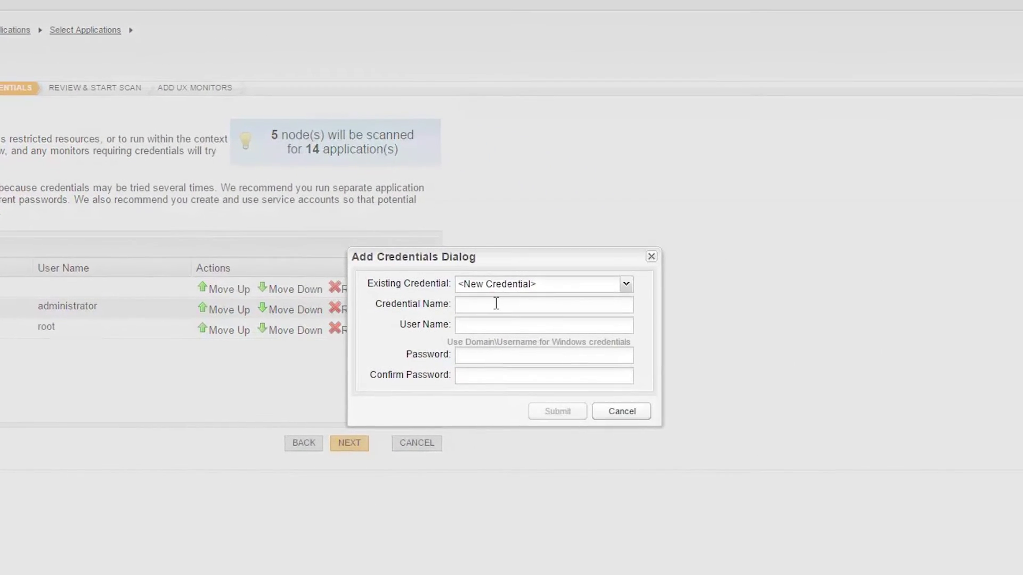
# Save a new credential named labuser with user name labuser and its password confirmed
pyautogui.click(497, 304)
pyautogui.write('labuser')
pyautogui.press('Tab')
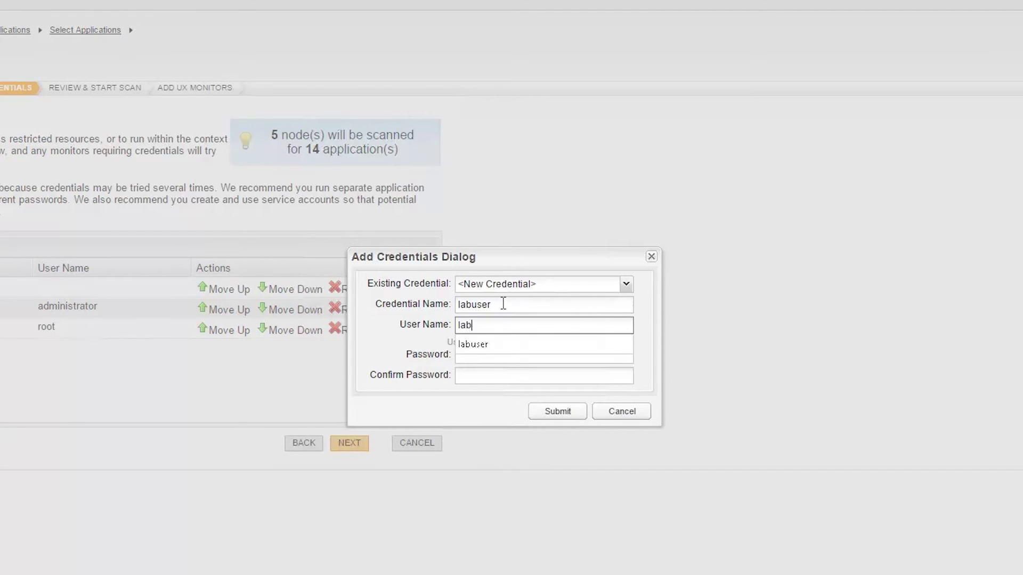
pyautogui.write('user')
pyautogui.press('Tab')
pyautogui.write('*********')
pyautogui.press('Tab')
pyautogui.write('*********')
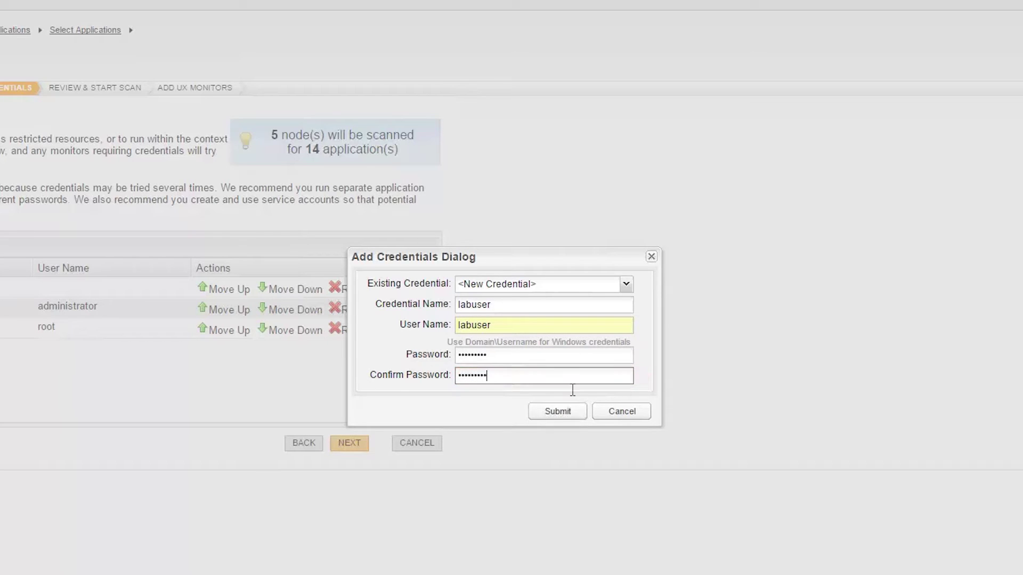
pyautogui.click(562, 410)
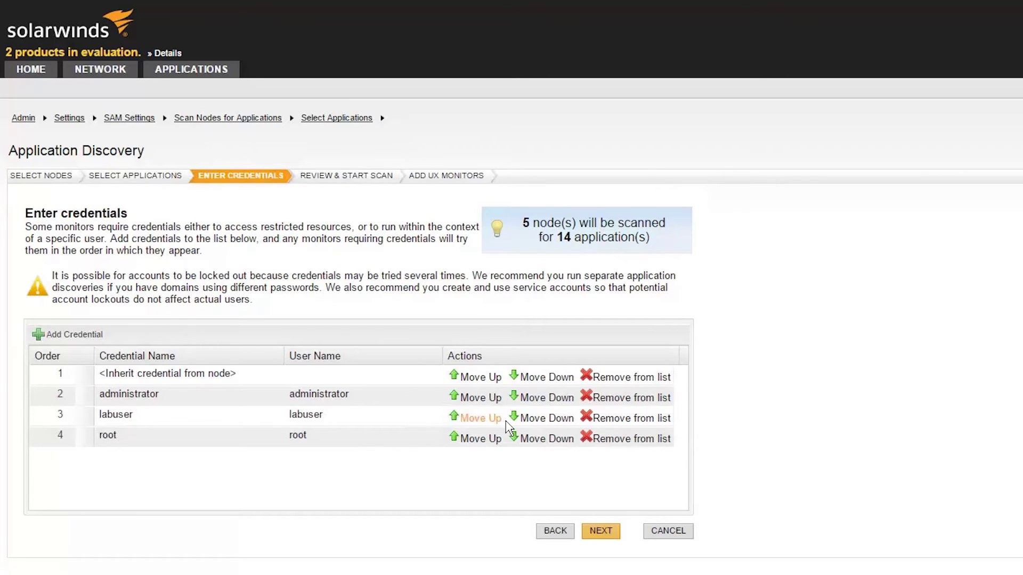
# Keep administrator ahead of labuser in the credential order and remove the root credential
pyautogui.click(479, 418)
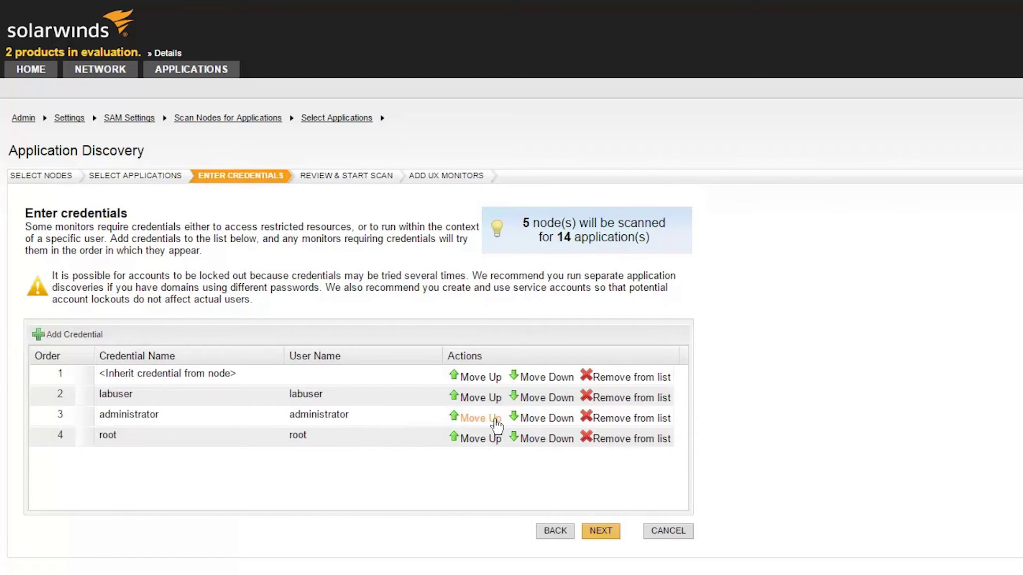
pyautogui.click(520, 398)
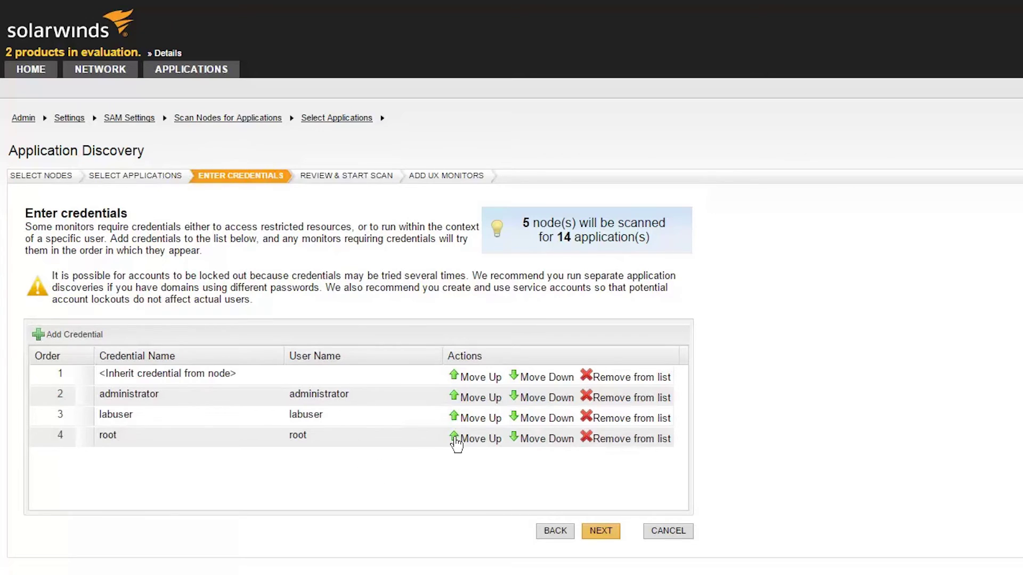
pyautogui.click(593, 441)
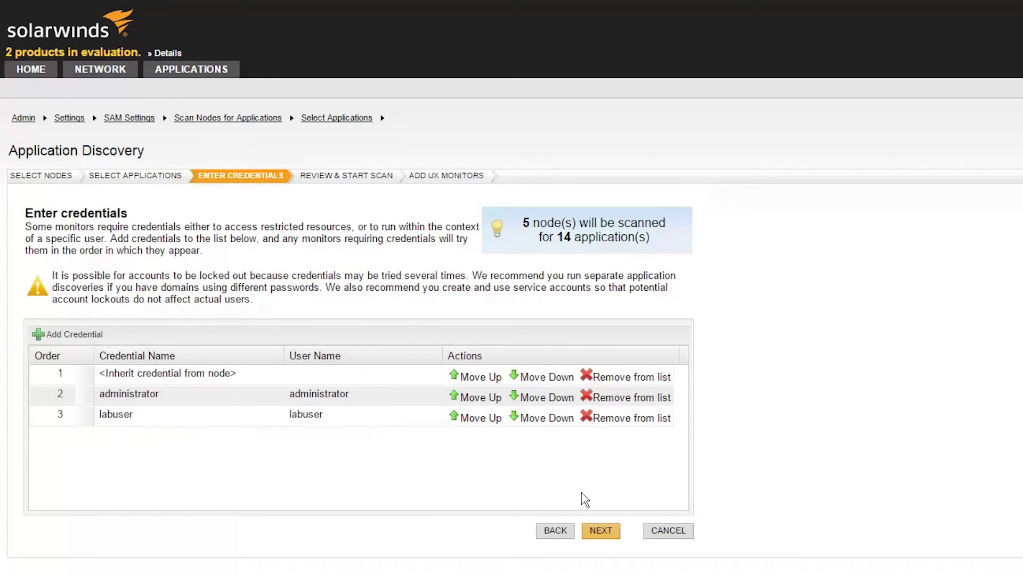
# Review the 5 nodes and 14 application types, then start the discovery scan
pyautogui.click(604, 538)
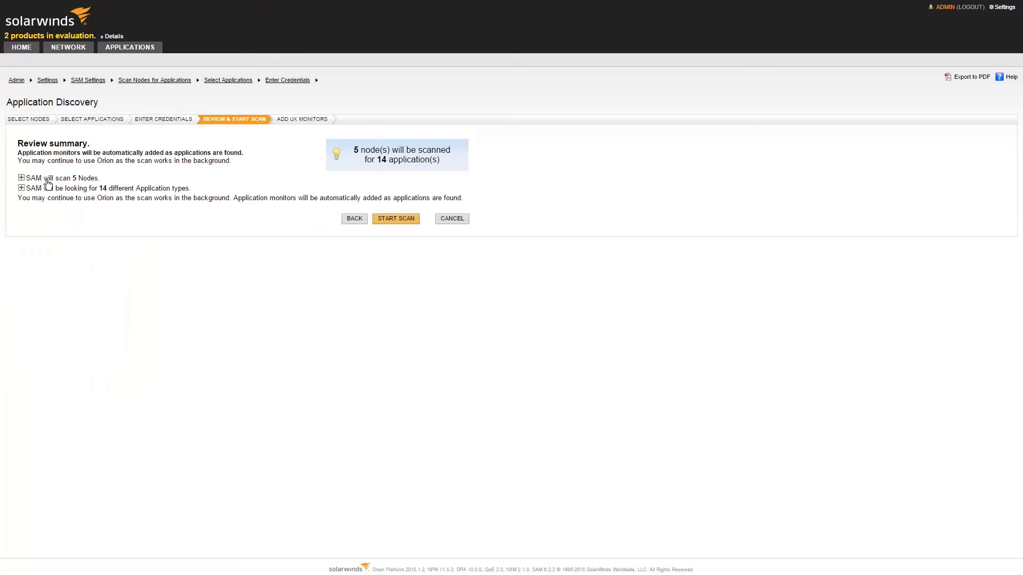
pyautogui.click(21, 178)
pyautogui.click(20, 242)
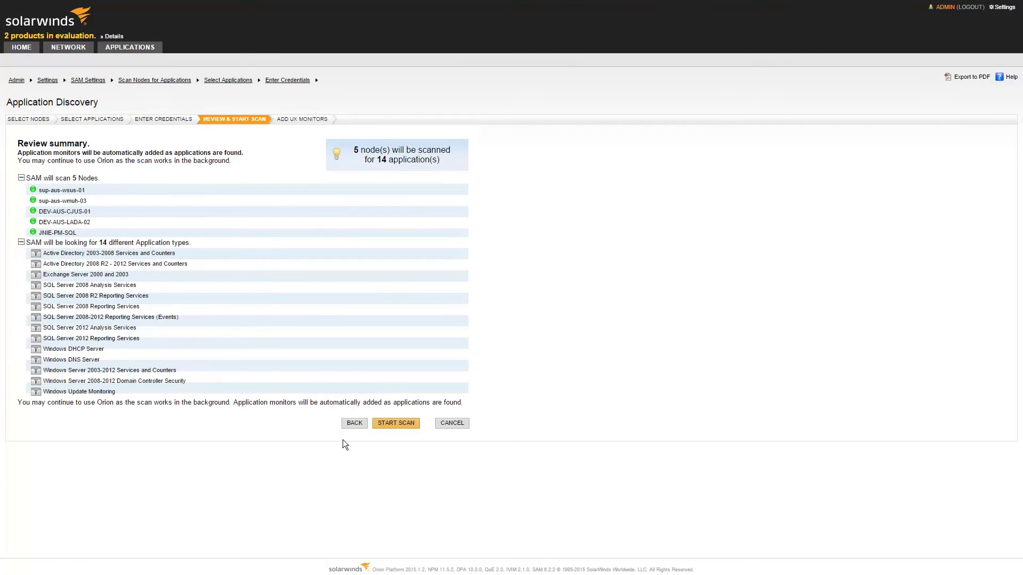
pyautogui.click(396, 424)
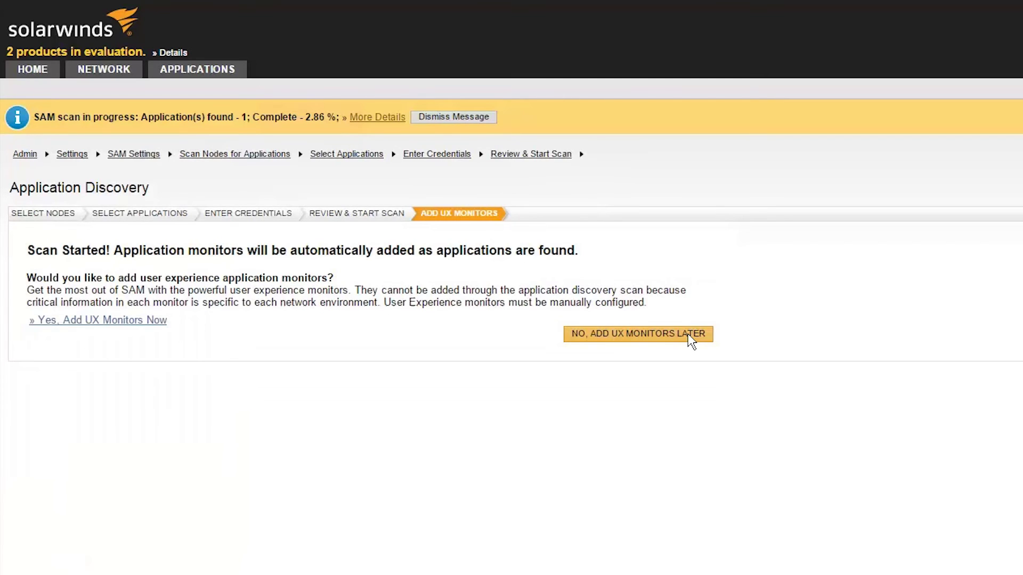
# Choose 'No, add UX monitors later' and continue to the Application Summary
pyautogui.click(688, 334)
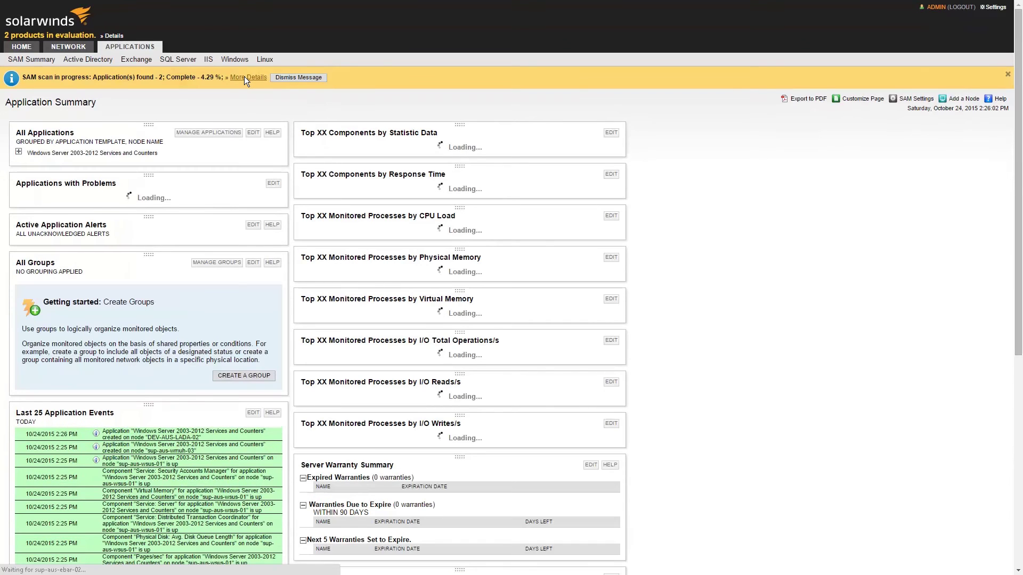
# View the scan status via More Details in the yellow scan banner
pyautogui.click(248, 77)
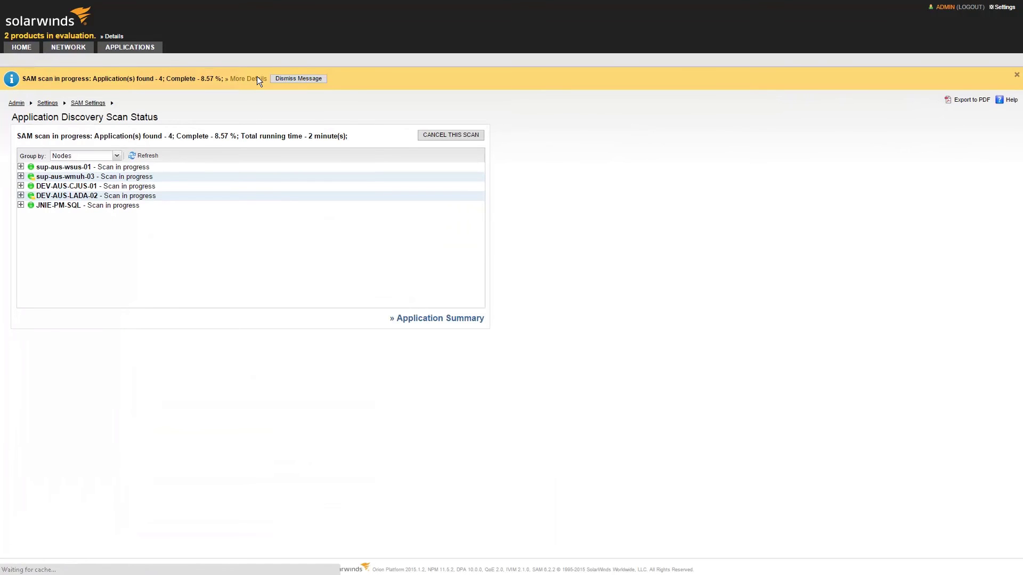
# Return to the Application Summary from the scan status page
pyautogui.click(438, 315)
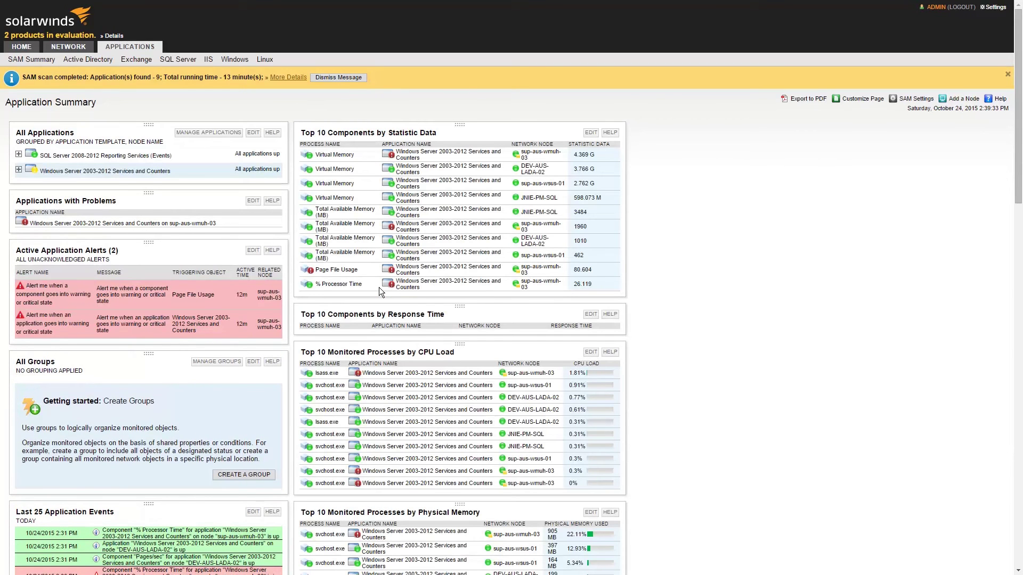
# Expand SQL Server 2008-2012 Reporting Services (Events), node DEV-AUS-CJUS-01, and its application's component monitors
pyautogui.click(19, 156)
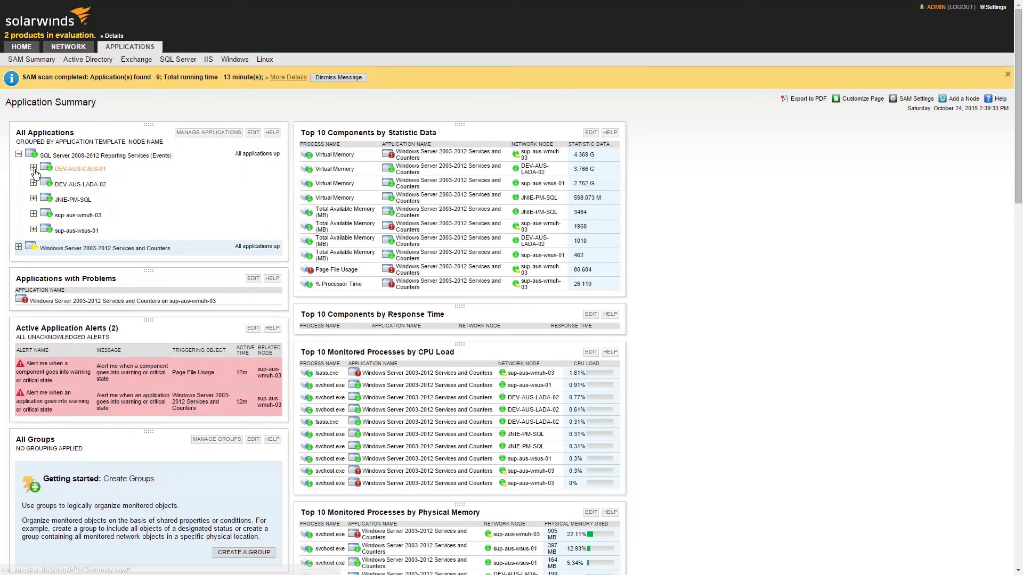
pyautogui.click(34, 170)
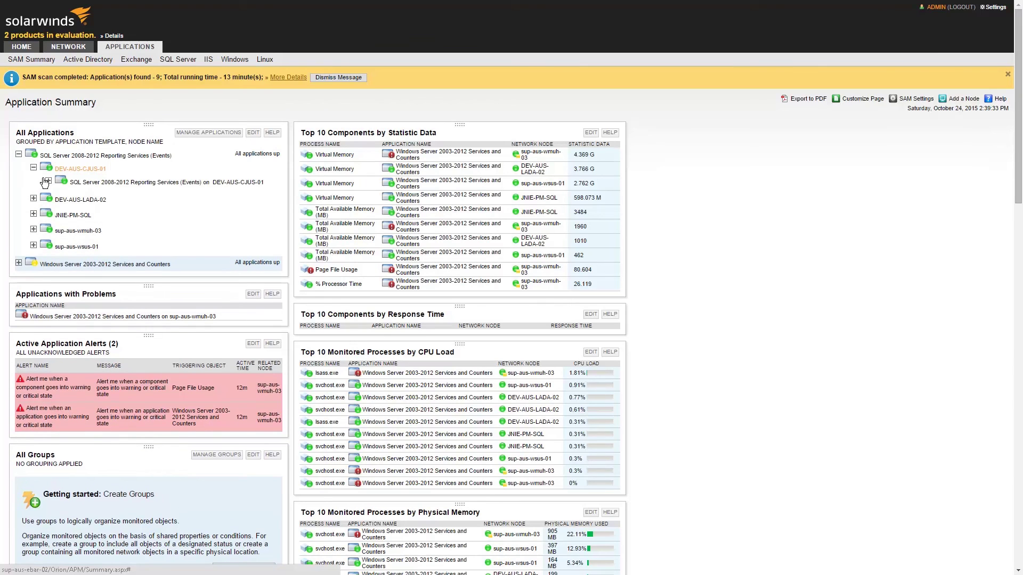
pyautogui.click(48, 183)
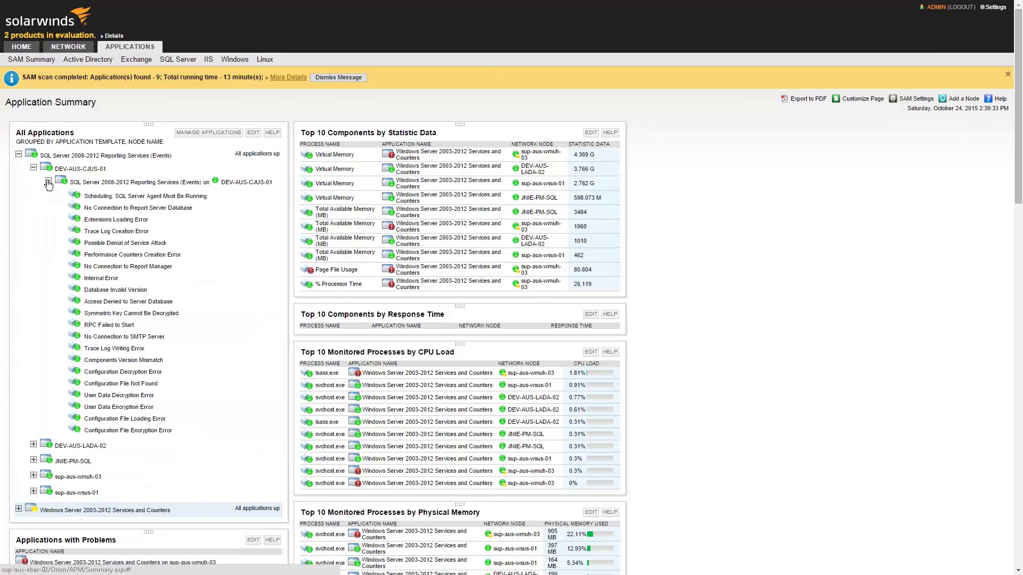